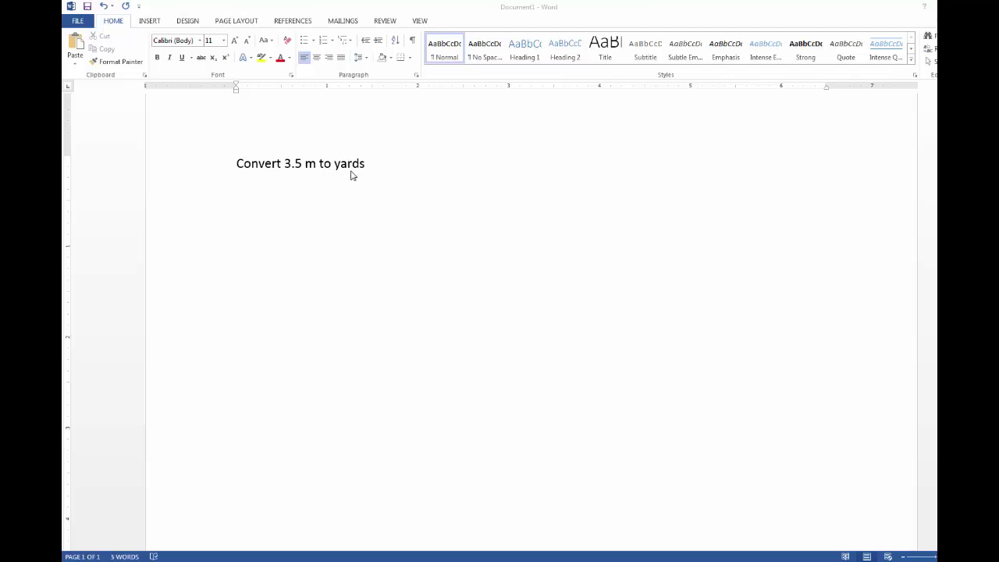
- Put the cursor on the blank line below the heading and show the Insert ribbon commands
click(293, 211)
click(154, 24)
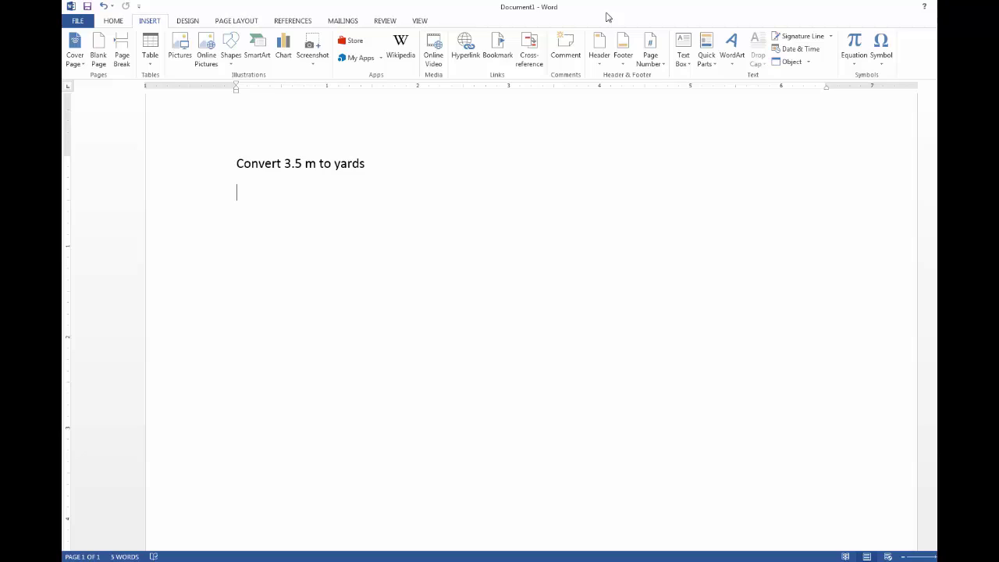
- Insert an empty equation, then browse the symbol categories and close them without choosing one
click(854, 44)
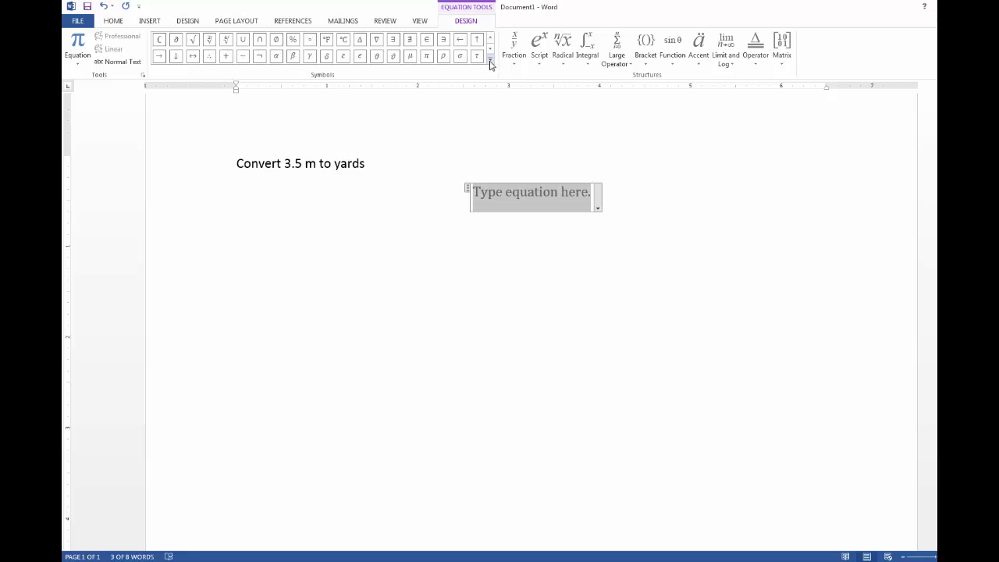
click(490, 61)
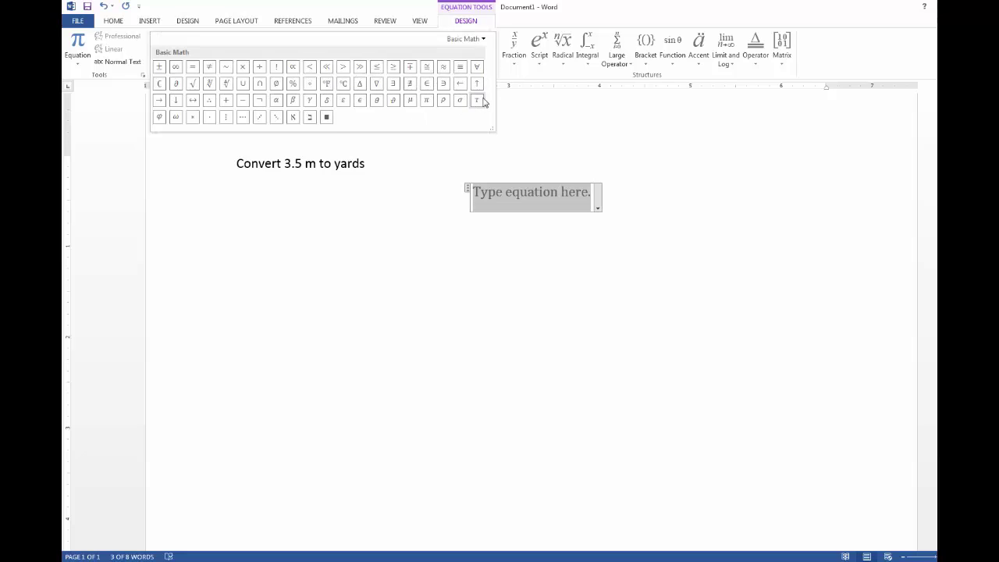
click(484, 39)
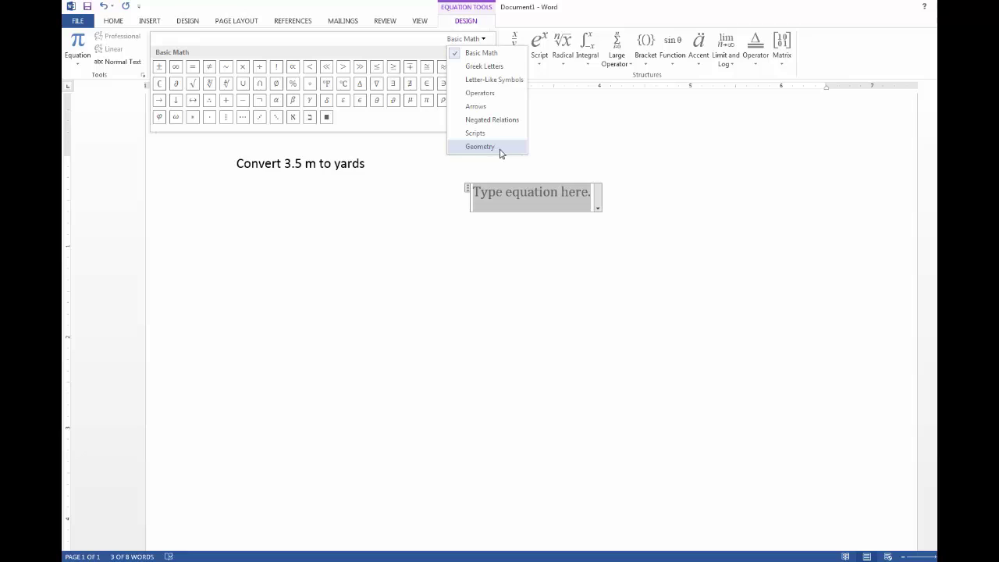
click(551, 16)
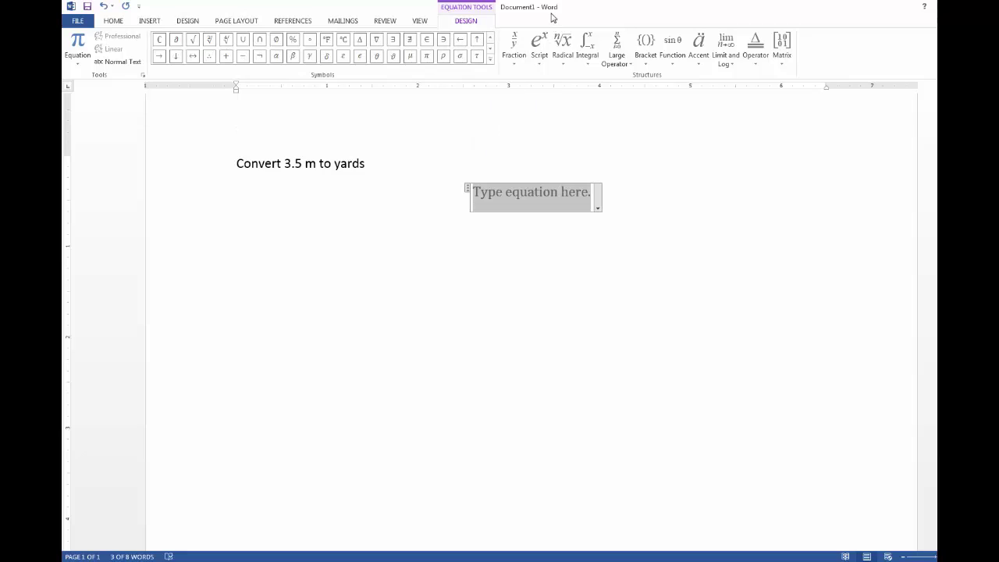
click(519, 63)
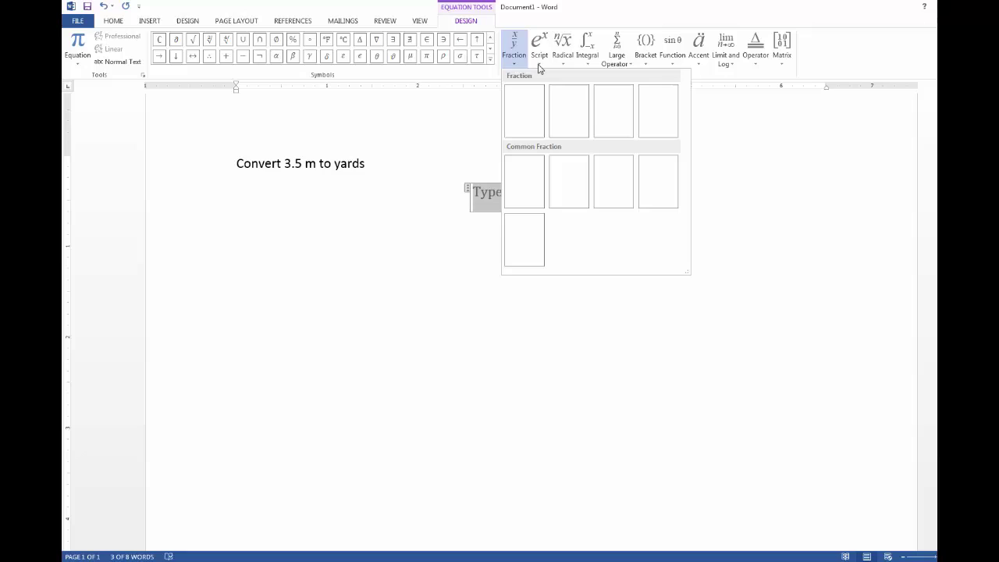
click(538, 69)
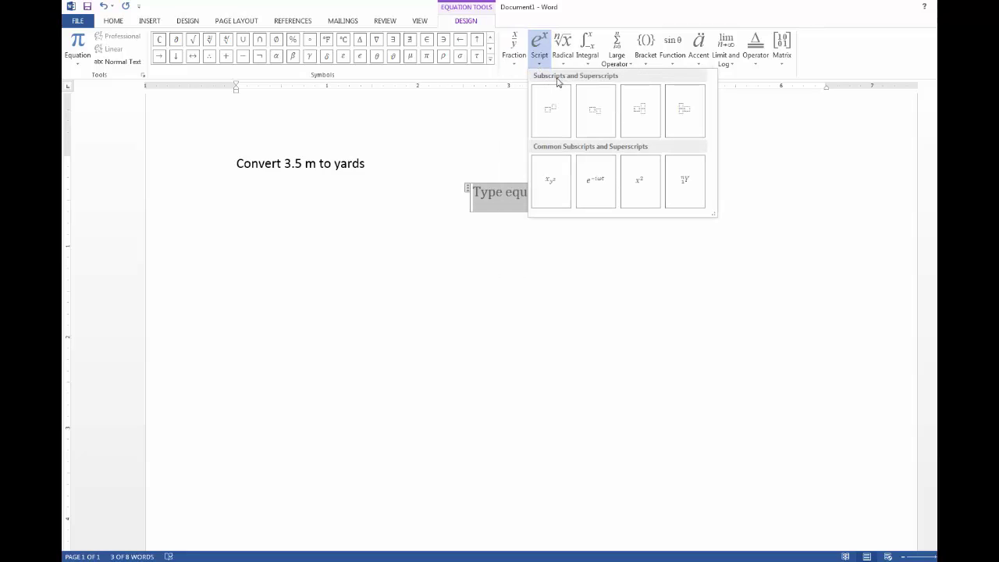
click(485, 180)
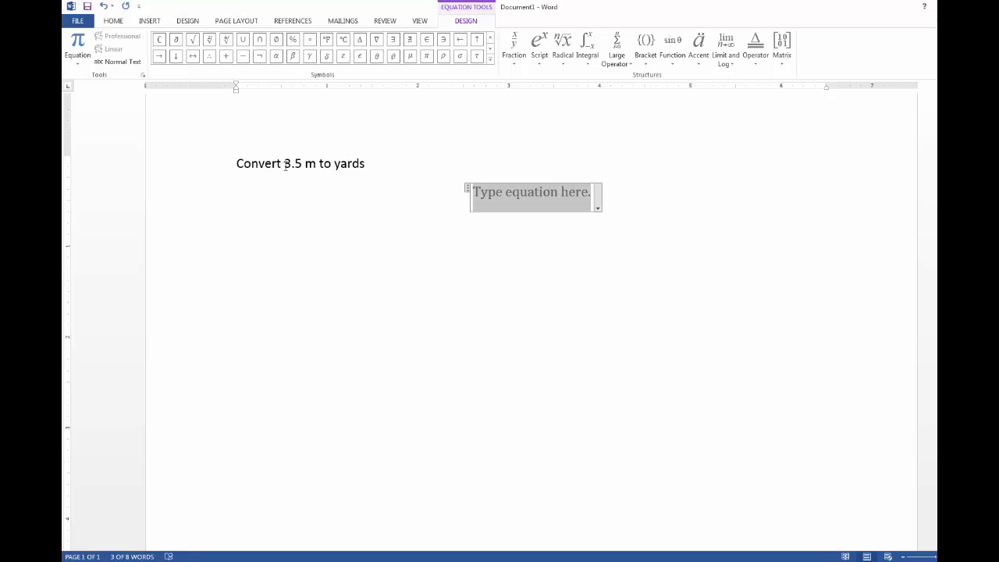
drag(284, 165, 325, 164)
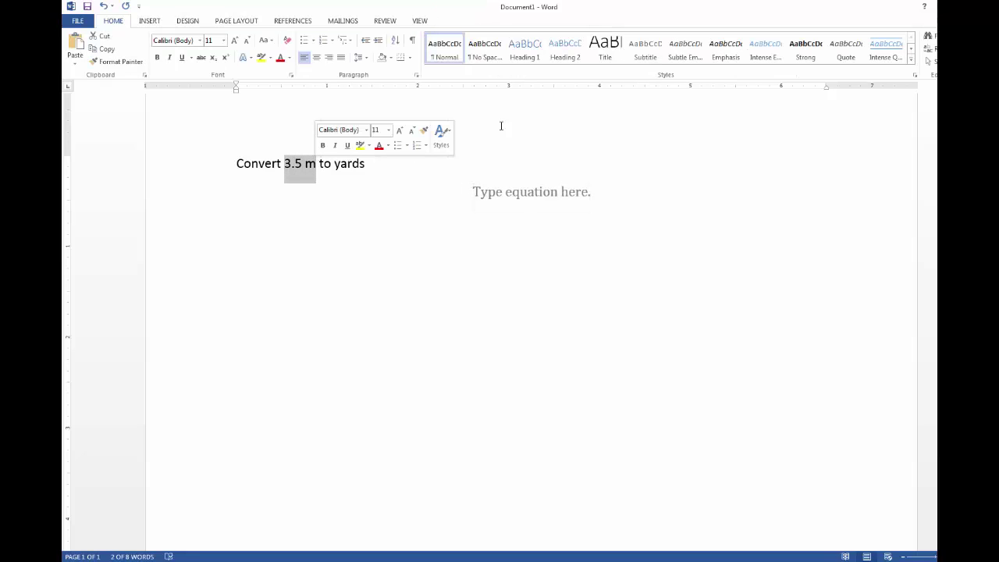
click(487, 195)
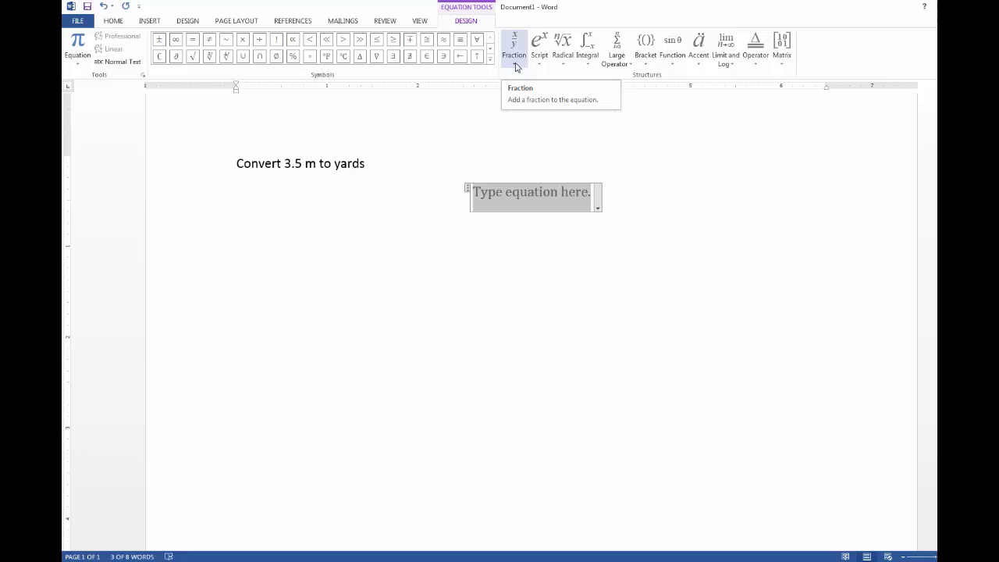
- Insert a stacked fraction with 3.5m as its numerator, moving on to the denominator
click(516, 68)
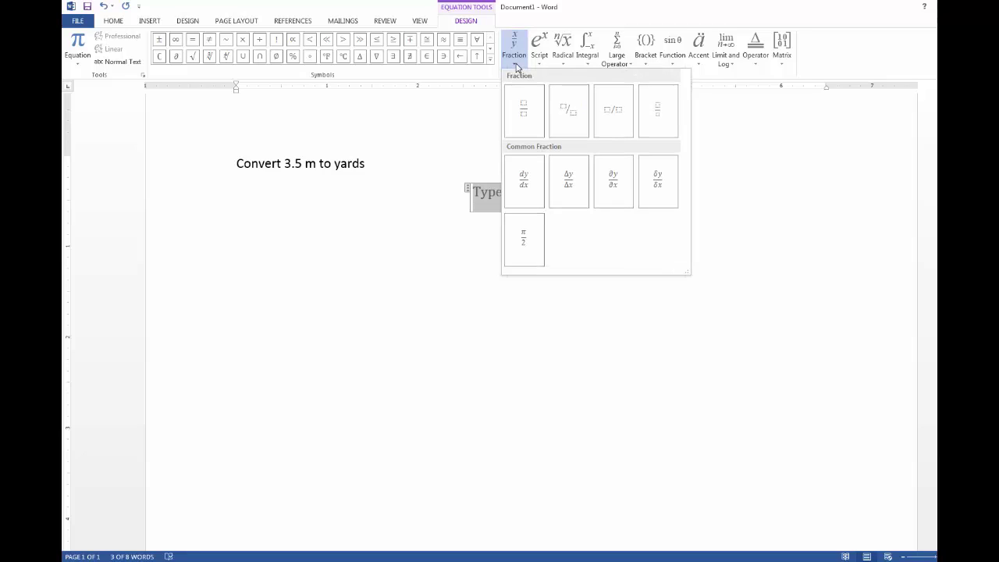
click(529, 114)
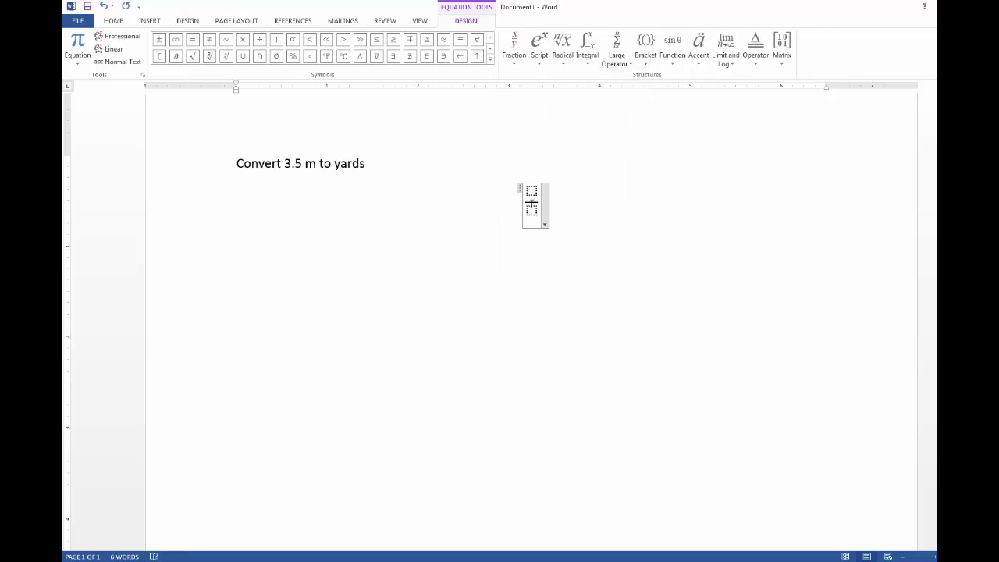
click(535, 195)
text(3.5)
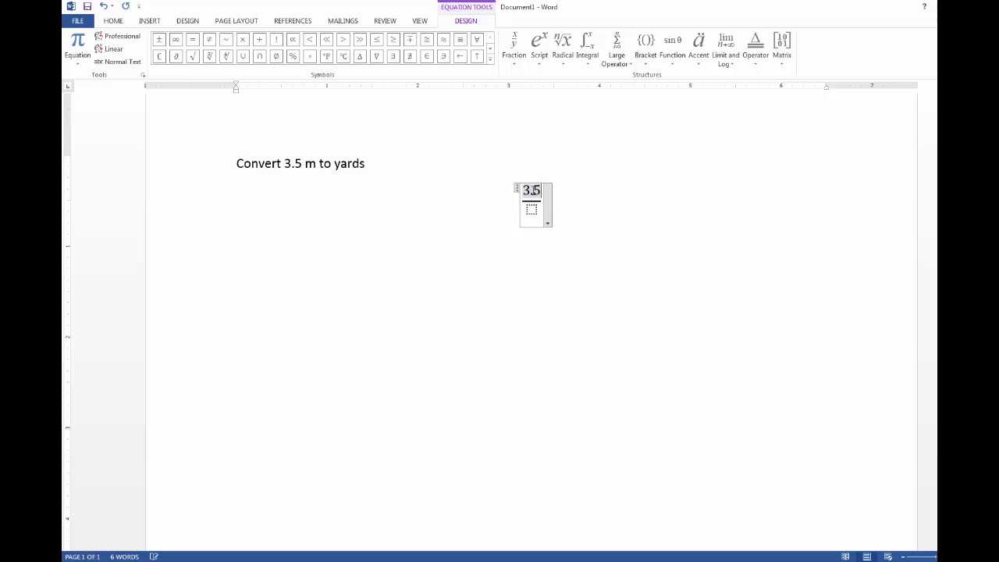
text(m)
click(531, 209)
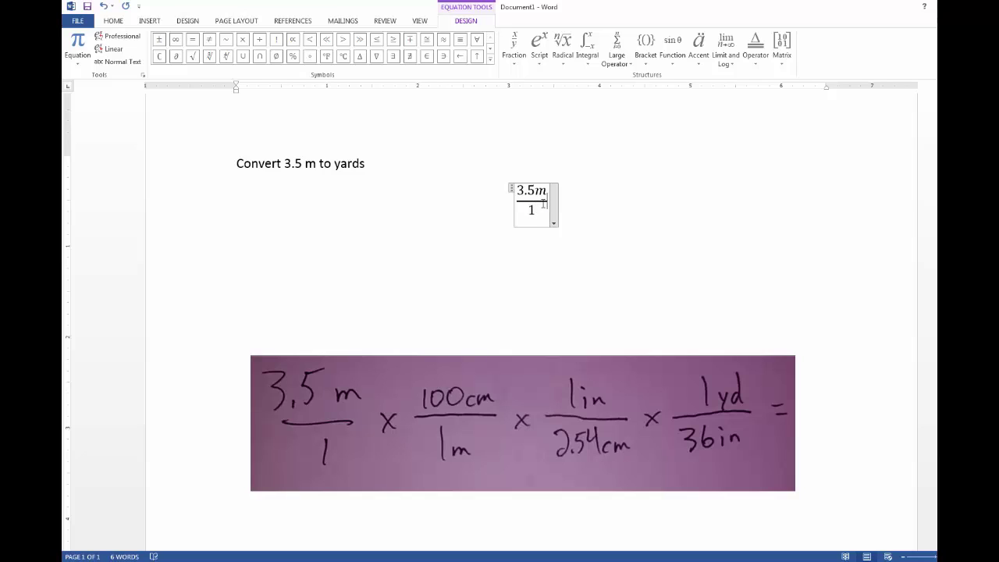
- Append a ×, a 100cm over 1m stacked fraction, and another × to the equation
click(242, 41)
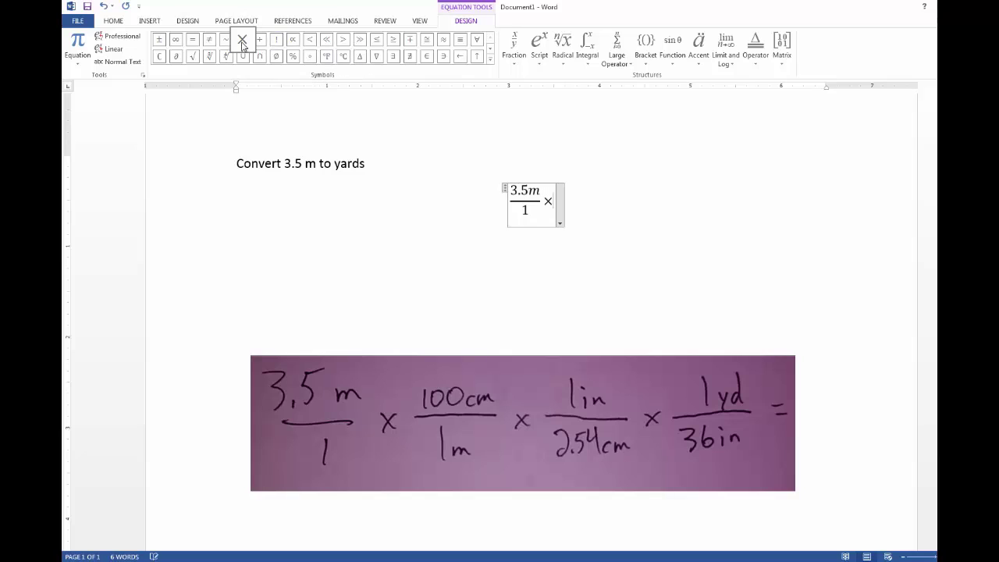
click(512, 60)
click(523, 107)
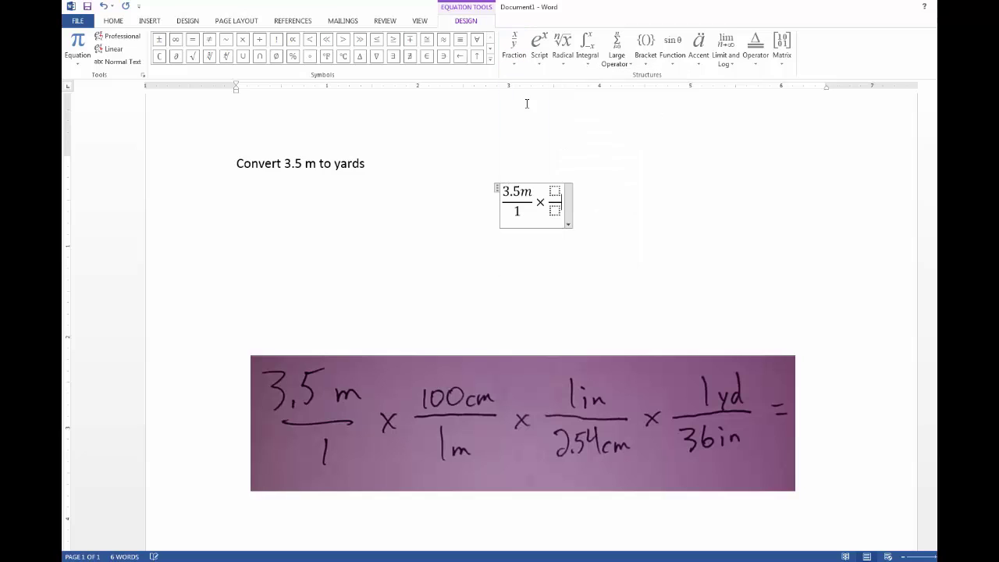
click(554, 190)
text(100cm)
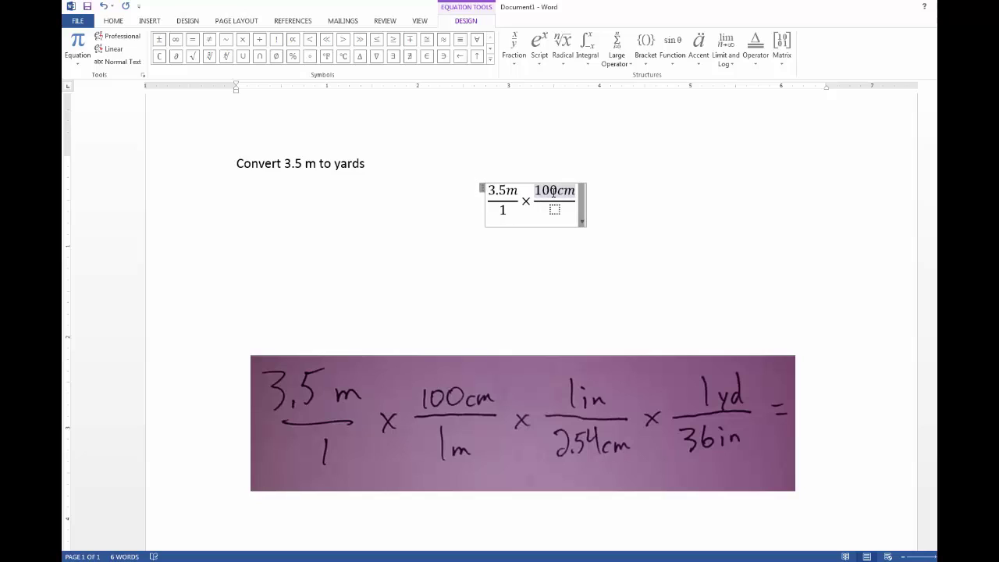
key(Down)
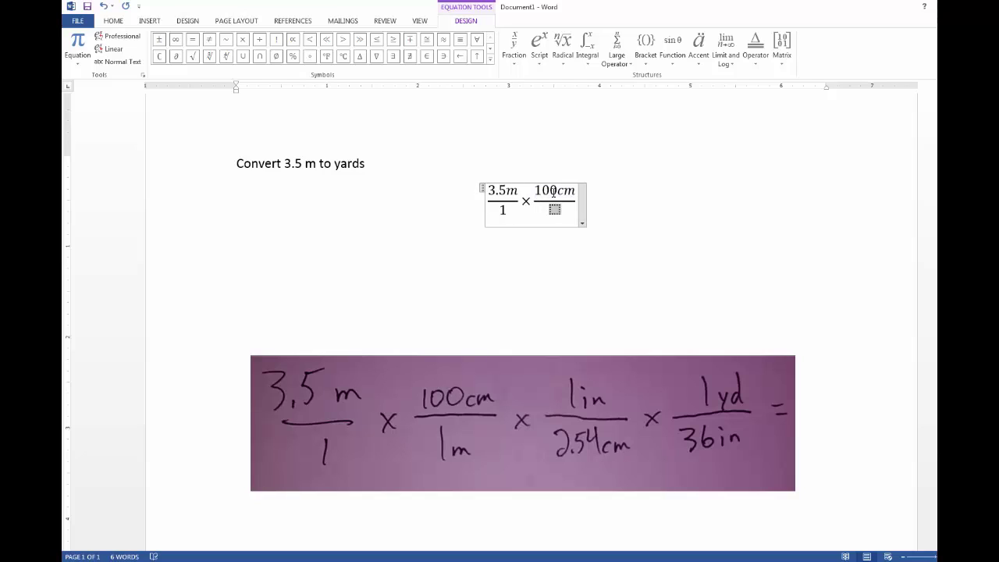
text(1m)
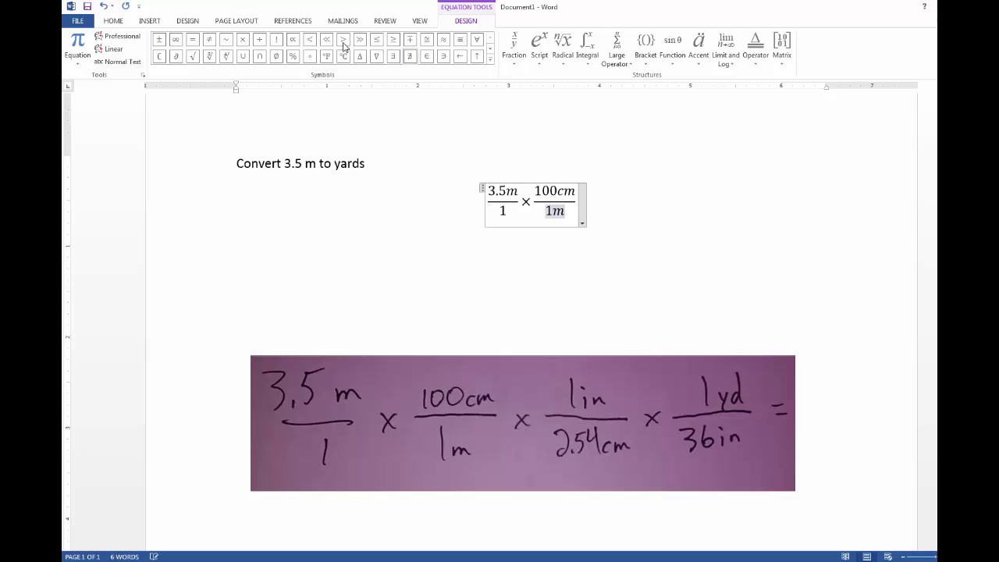
click(575, 200)
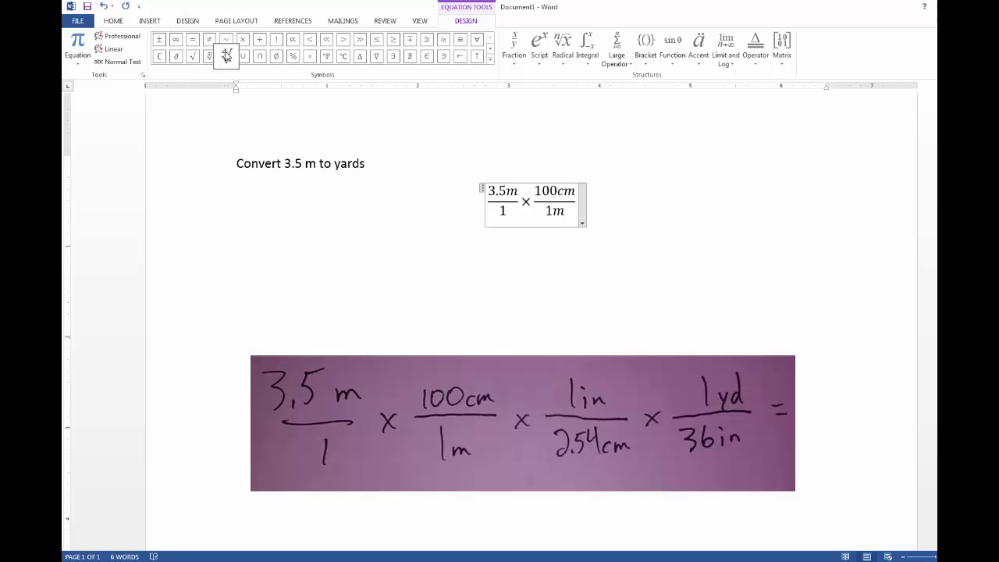
click(242, 39)
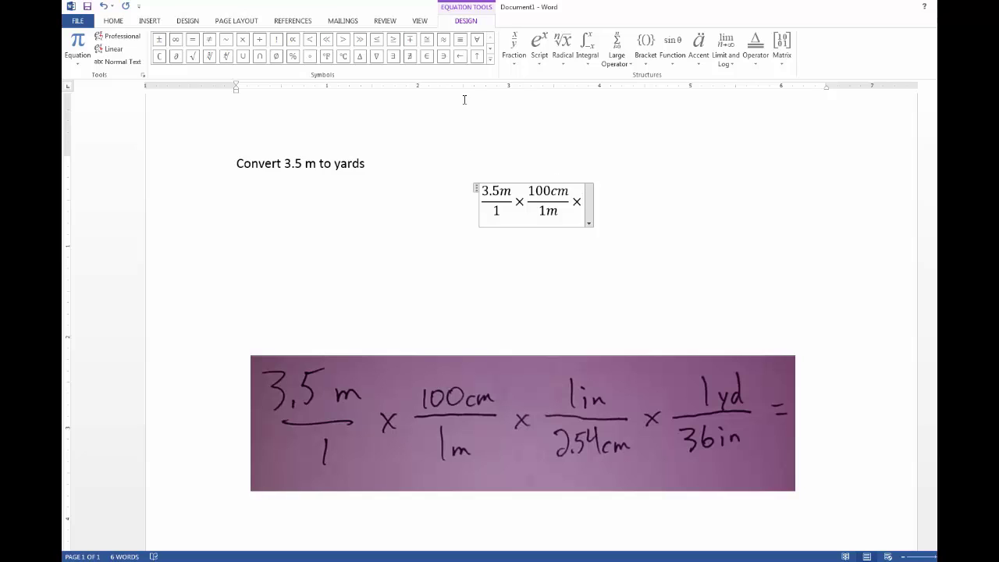
- Insert a third stacked fraction, 1 in over 2.54cm, and move past it
click(514, 68)
click(517, 110)
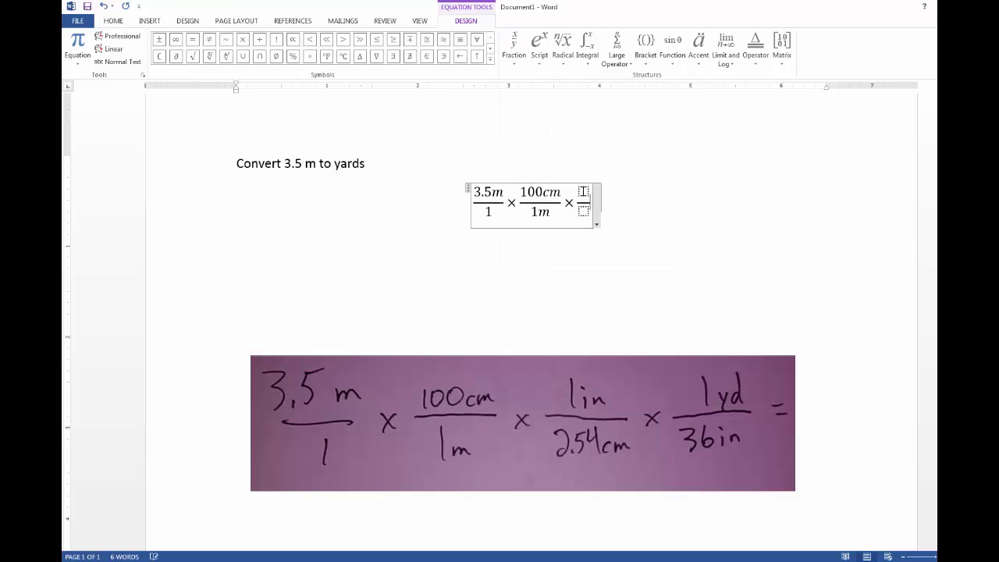
text(1)
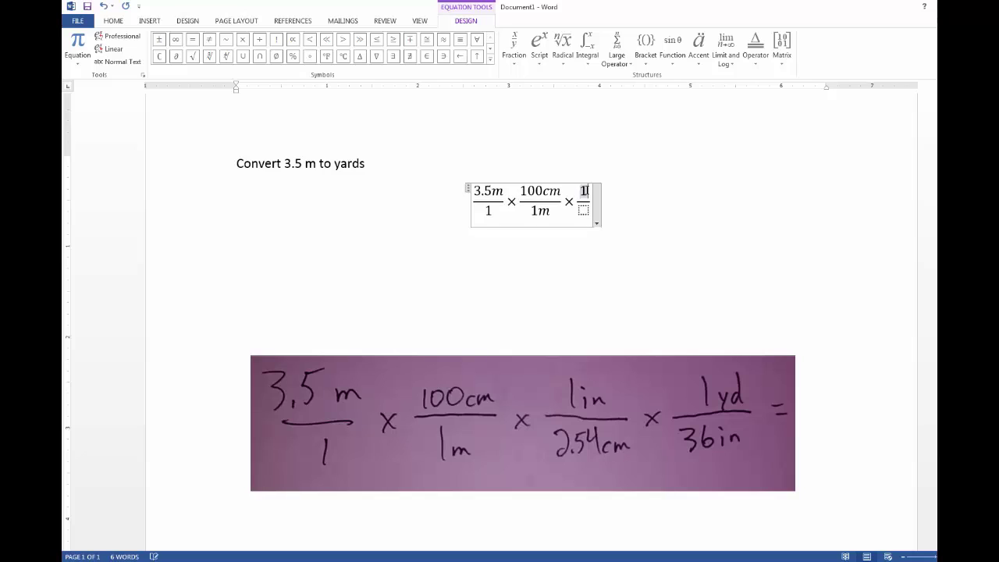
text( in)
key(Down)
text(2)
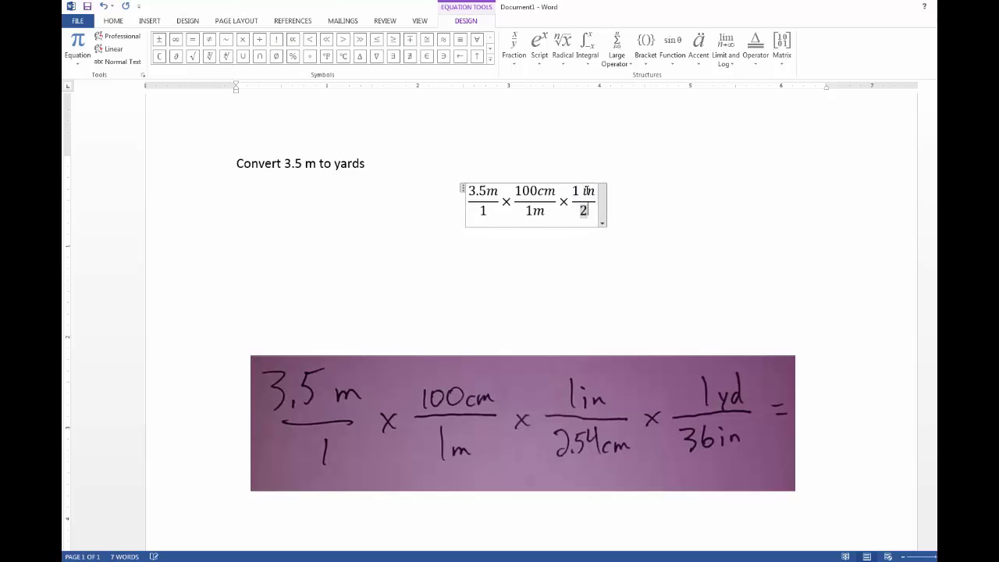
text(.54cm)
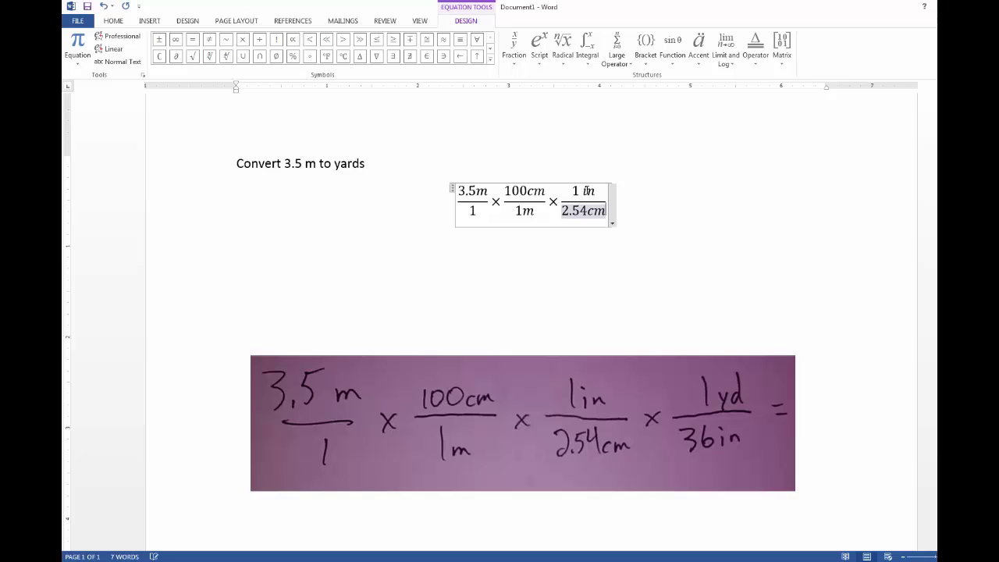
key(Right)
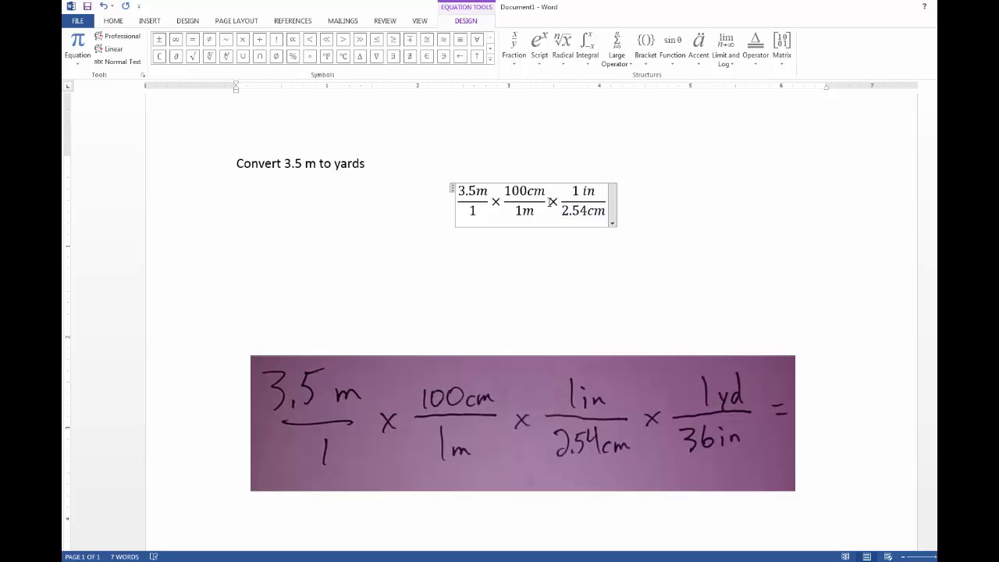
- Duplicate the × 1 in/2.54cm term at the end and change it to 1 yd over 36 in
drag(553, 202, 602, 215)
key(ctrl+c)
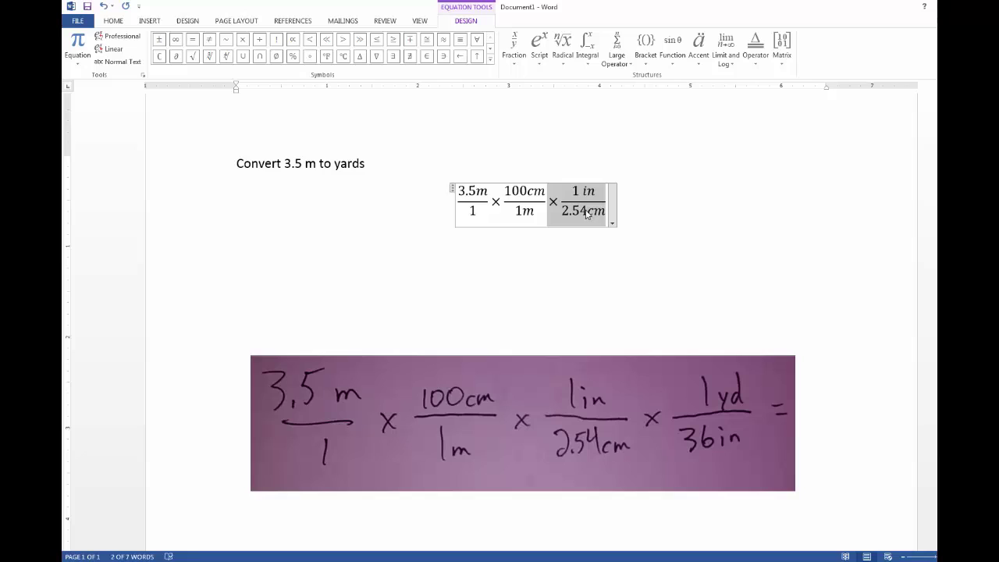
click(607, 206)
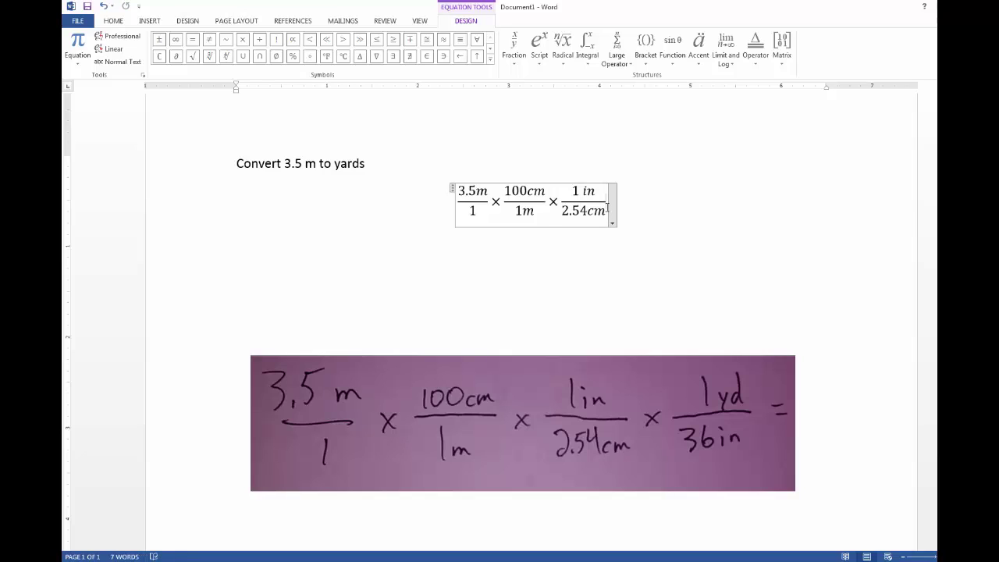
key(ctrl+v)
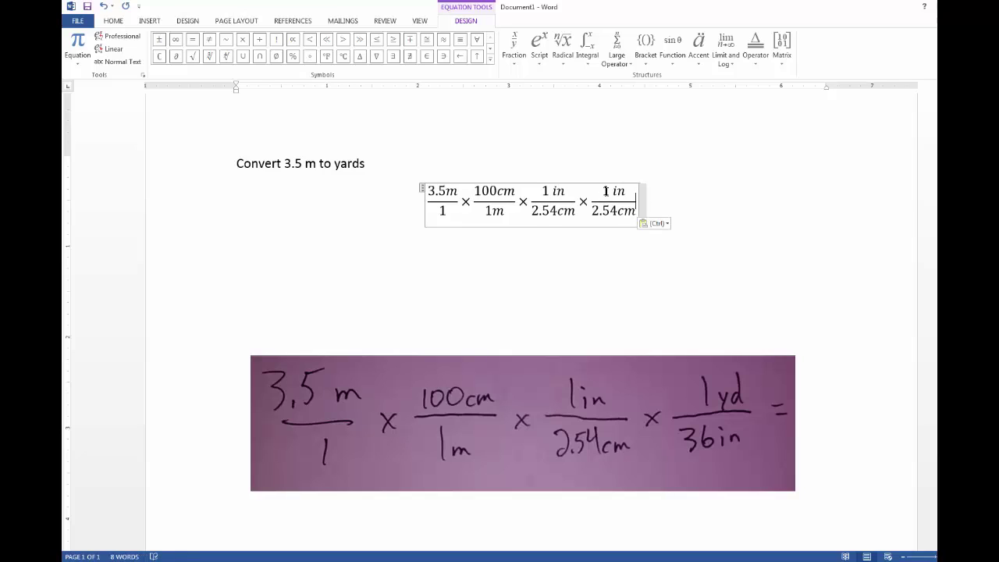
double_click(614, 190)
text(yd)
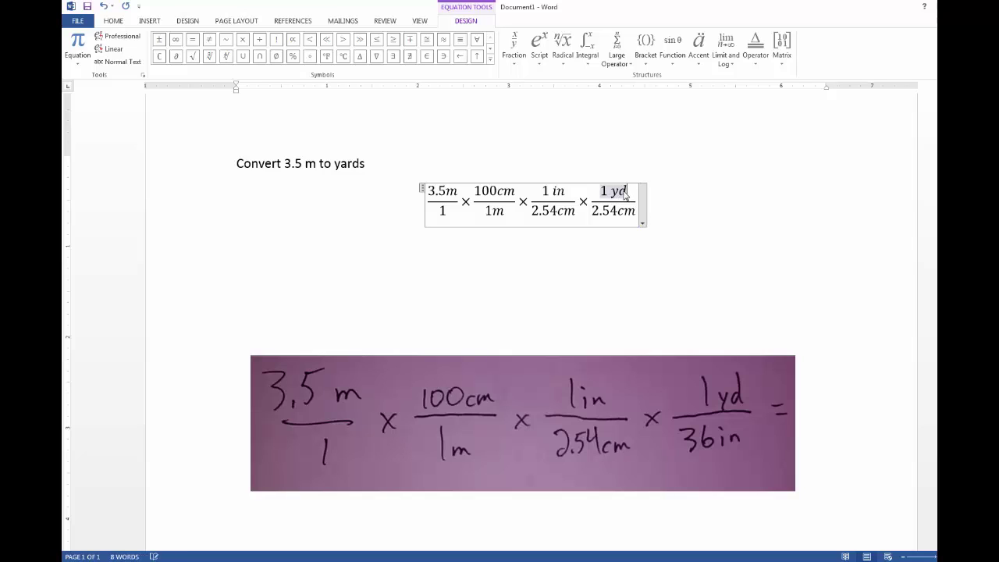
key(Down)
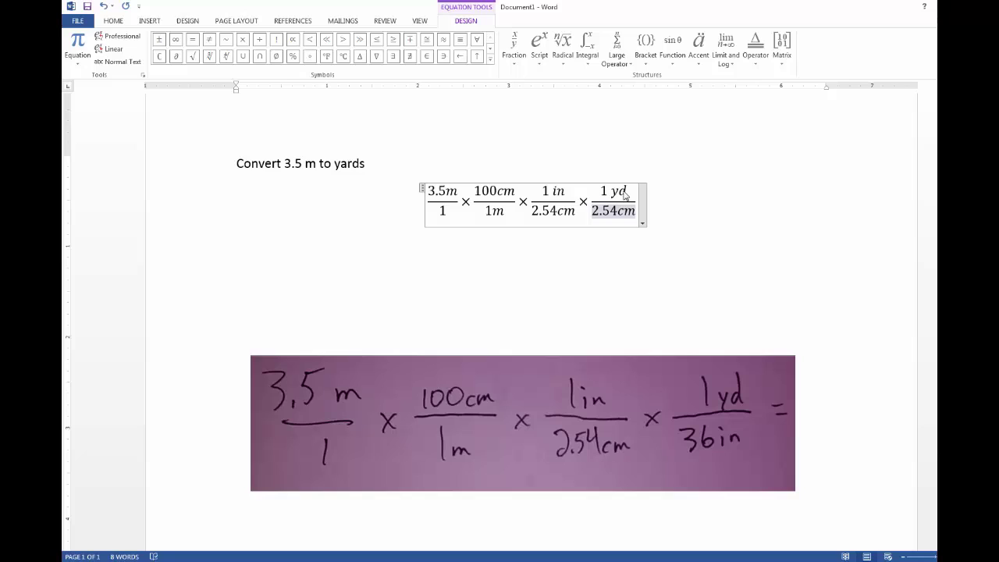
key(shift+Left)
key(shift+Left)
key(shift+Left)
key(shift+Left)
key(shift+Left)
key(shift+Left)
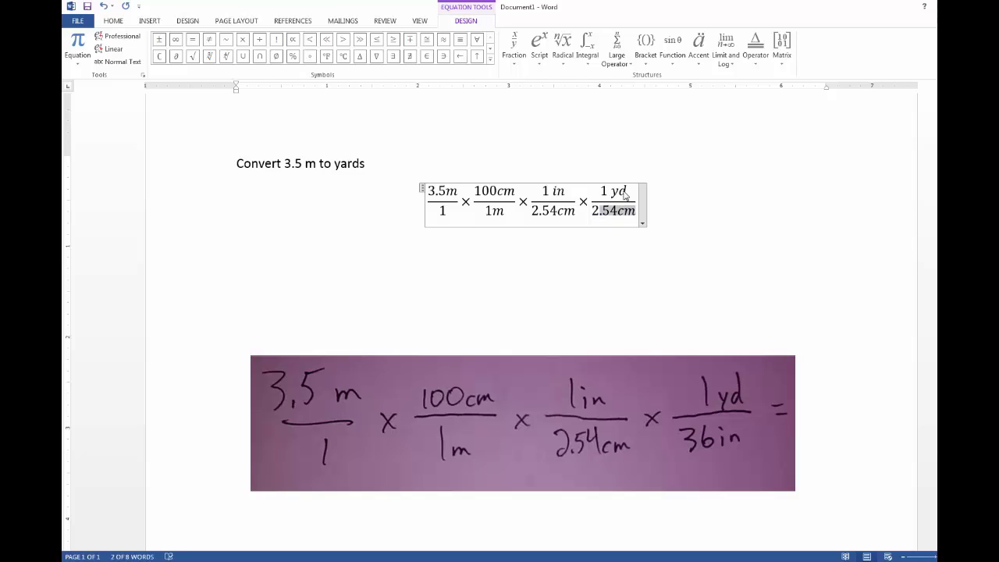
text(36 in)
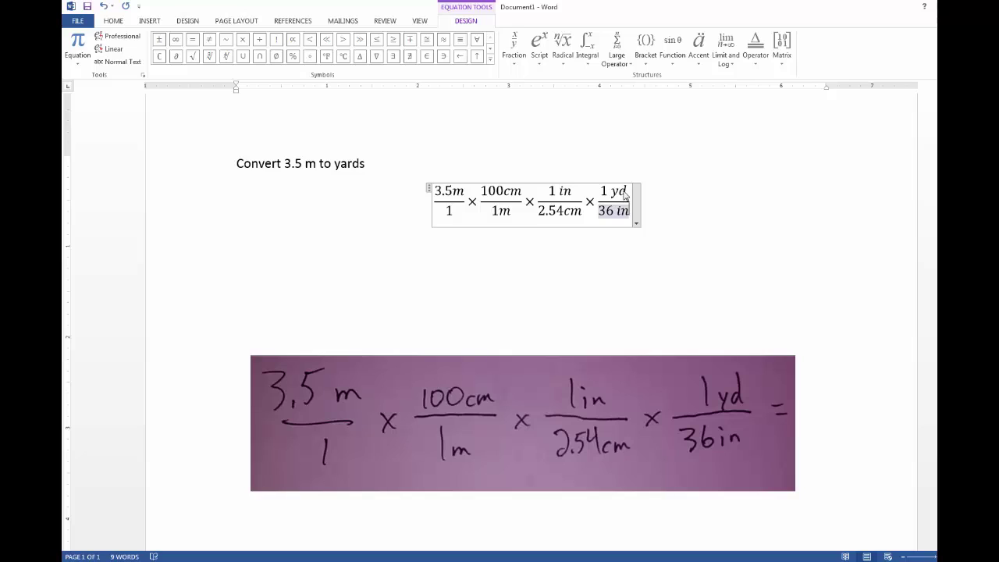
key(Right)
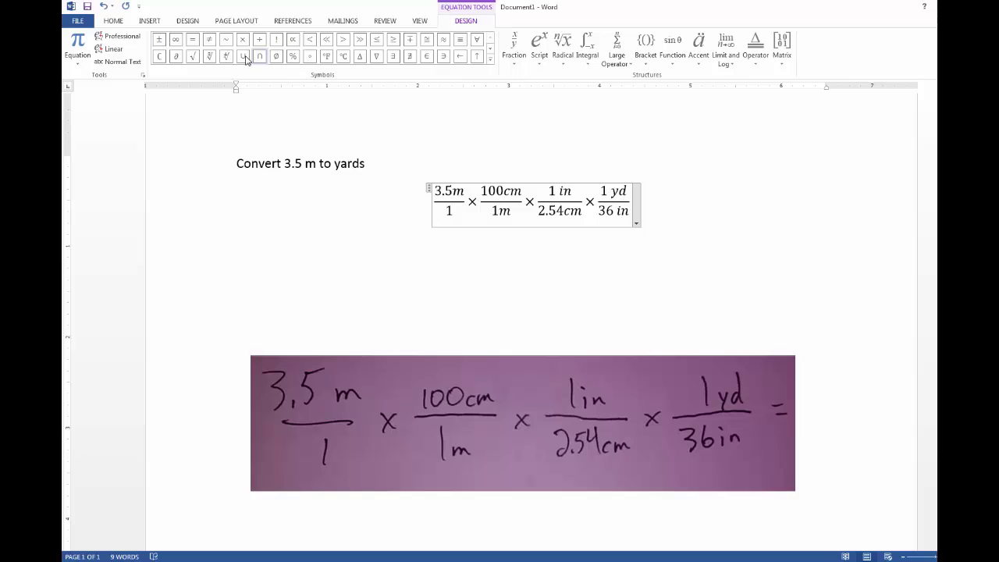
- Append an equals sign after the 1 yd/36 in fraction
click(192, 41)
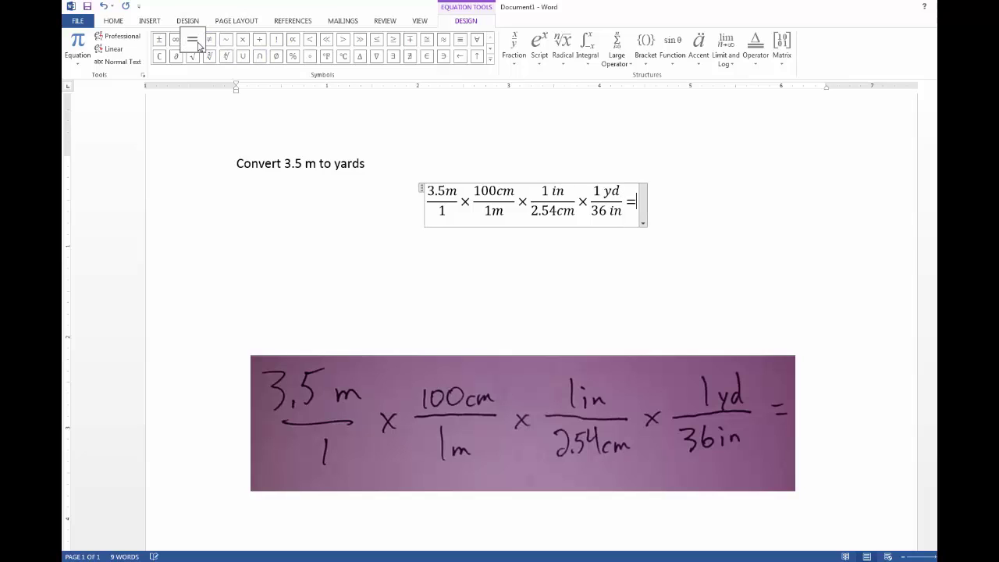